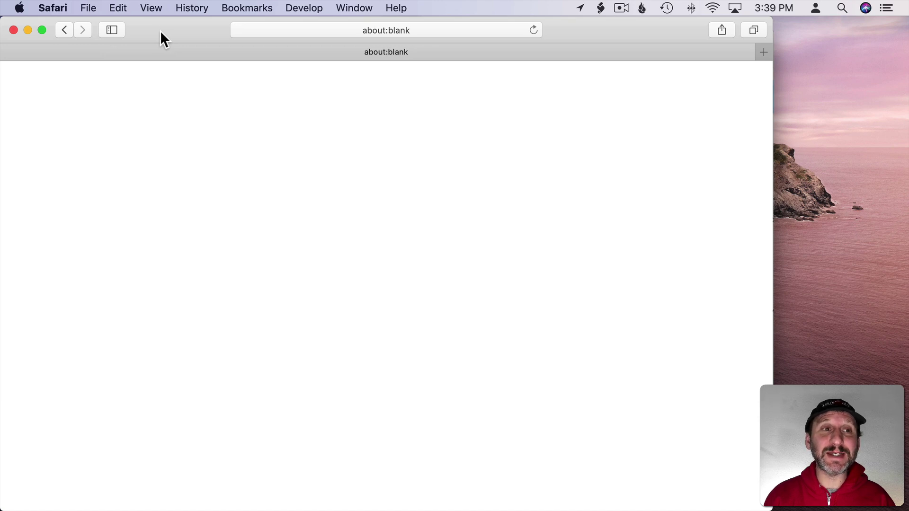
- Open Safari's Customize Toolbar sheet from the View menu
{"action": "left_click", "coordinate": [152, 8]}
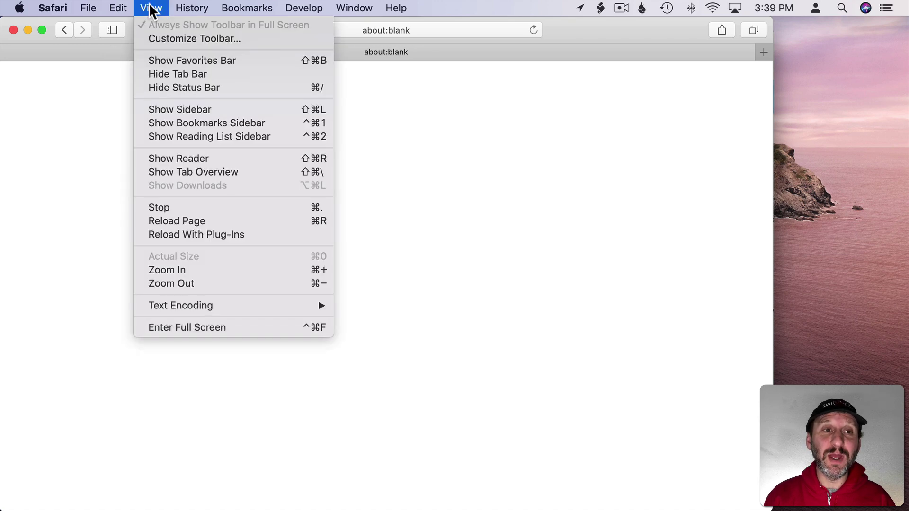
{"action": "left_click", "coordinate": [166, 40]}
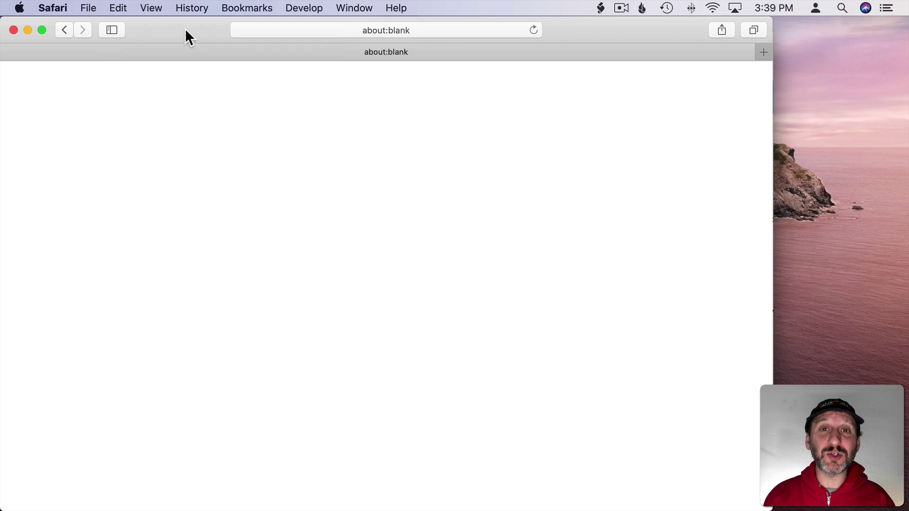
{"action": "right_click", "coordinate": [185, 30]}
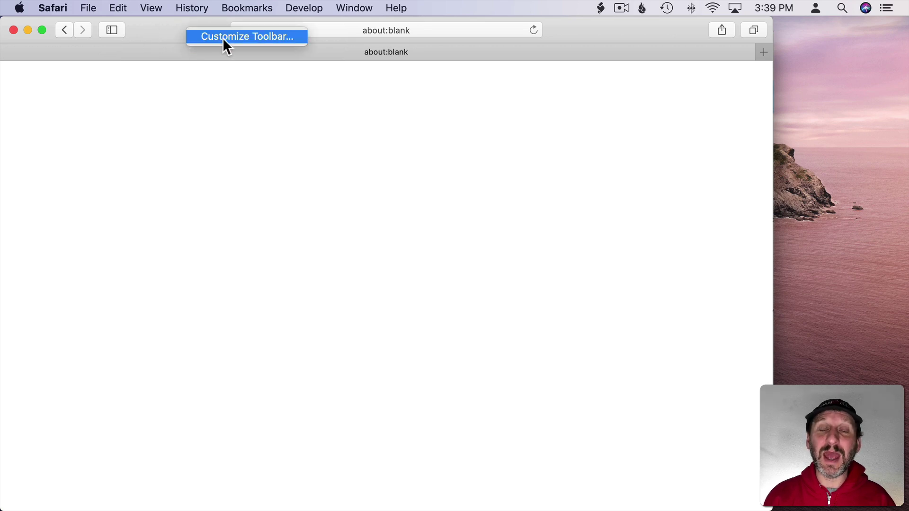
{"action": "left_click", "coordinate": [155, 7]}
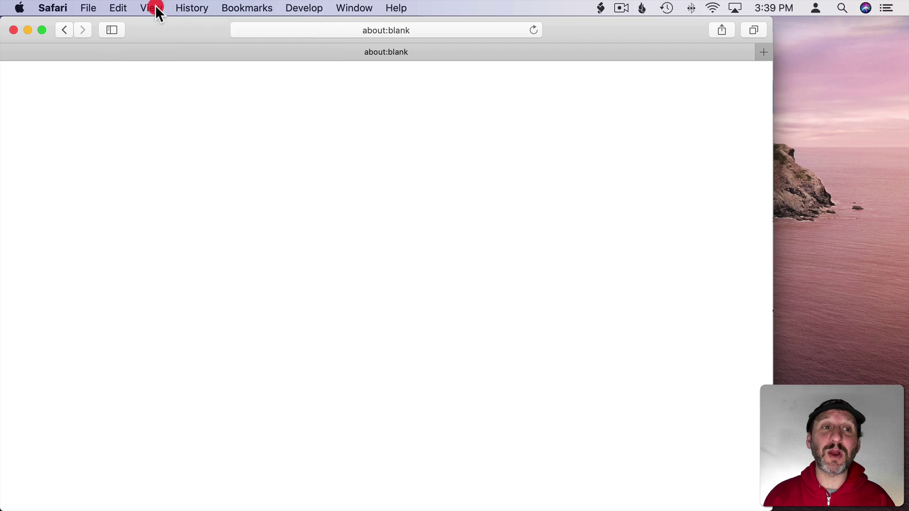
{"action": "left_click", "coordinate": [158, 36]}
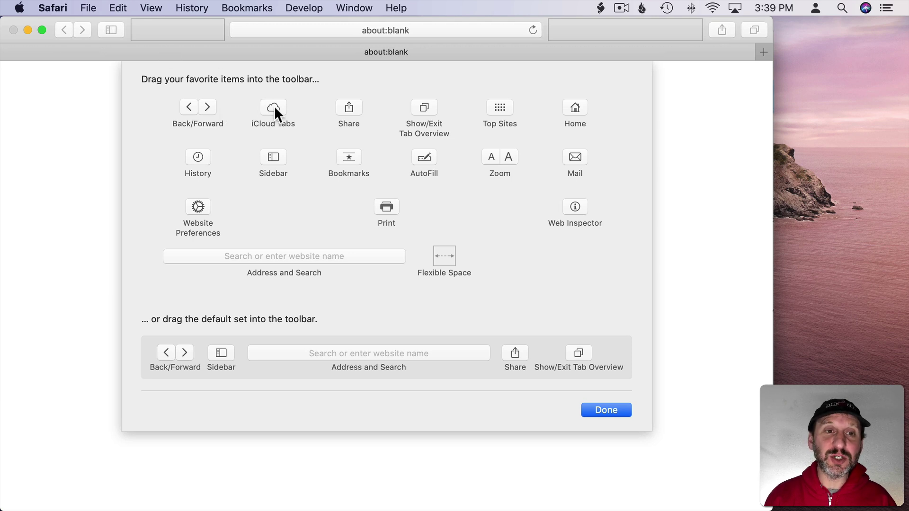
- Add iCloud Tabs, History and a Flexible Space to the toolbar, and move Share to the left
{"action": "left_click_drag", "start_coordinate": [275, 106], "coordinate": [139, 29]}
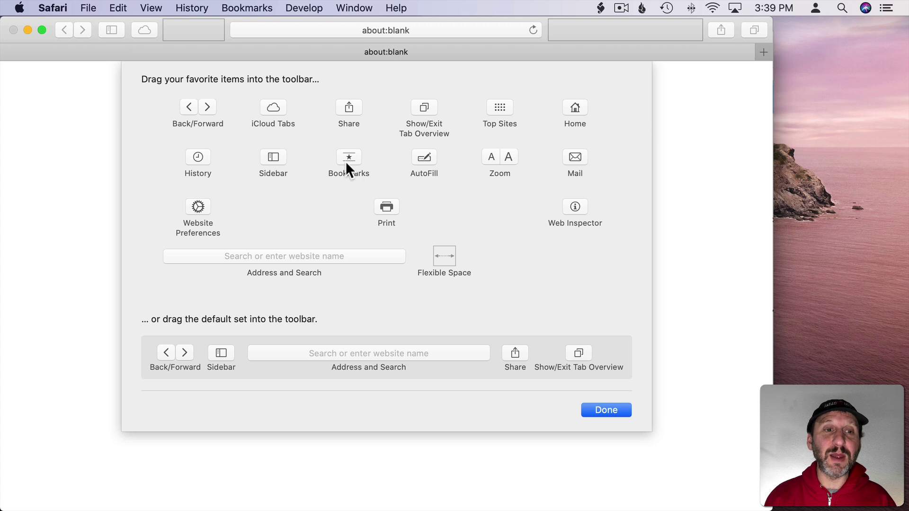
{"action": "left_click_drag", "start_coordinate": [195, 155], "coordinate": [139, 28]}
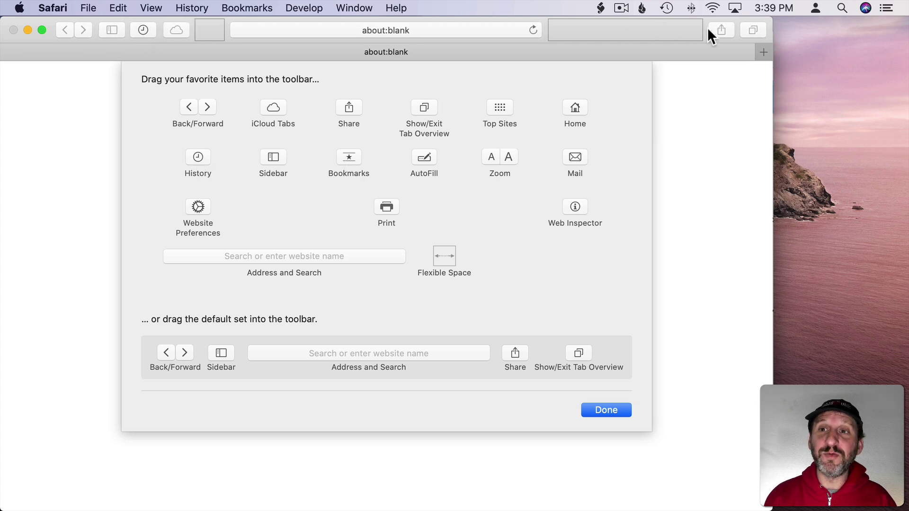
{"action": "left_click_drag", "start_coordinate": [724, 29], "coordinate": [176, 32]}
{"action": "left_click_drag", "start_coordinate": [442, 259], "coordinate": [164, 37]}
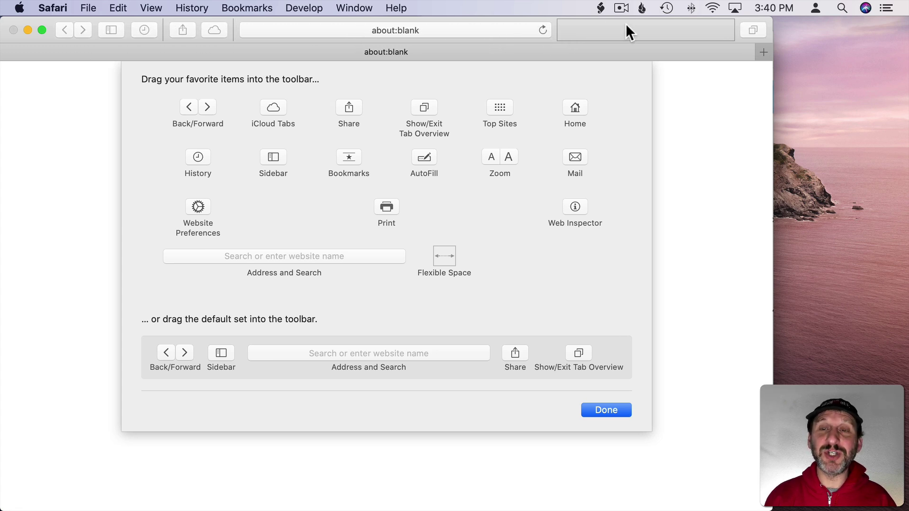
- Reopen Customize Toolbar, remove History, and drag the default set into Safari's toolbar
{"action": "left_click", "coordinate": [600, 410]}
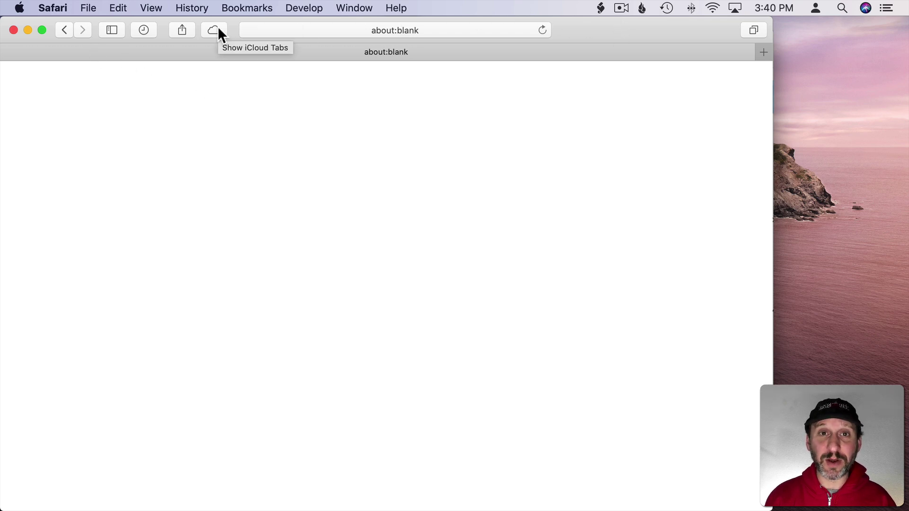
{"action": "left_click", "coordinate": [148, 4]}
{"action": "left_click", "coordinate": [163, 37]}
{"action": "left_click_drag", "start_coordinate": [147, 29], "coordinate": [236, 26]}
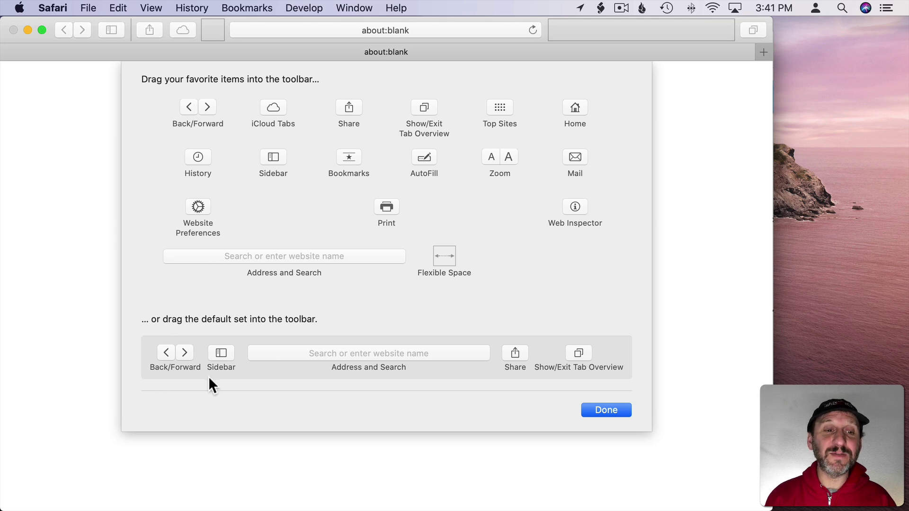
{"action": "left_click_drag", "start_coordinate": [285, 365], "coordinate": [235, 30]}
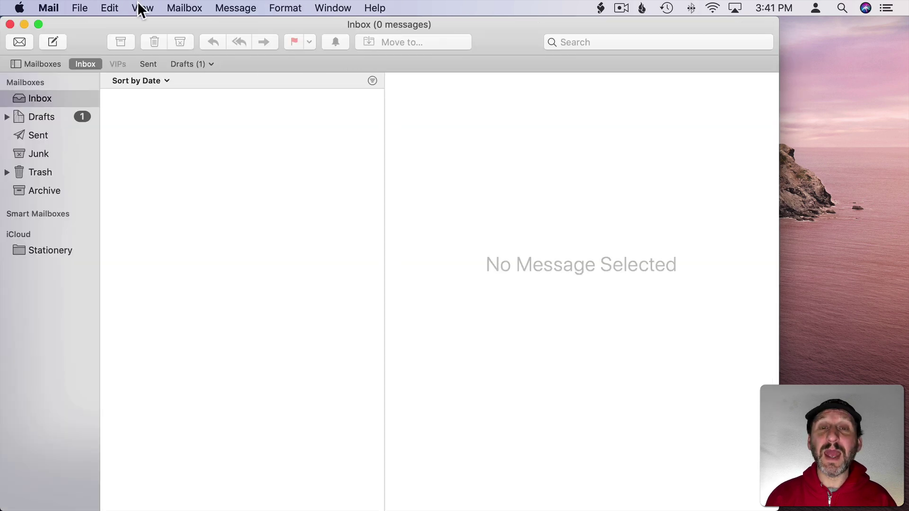
- In Mail's Customize Toolbar sheet, try Icon and Text and Text Only, then settle on Icon Only
{"action": "left_click", "coordinate": [141, 8]}
{"action": "left_click", "coordinate": [174, 361]}
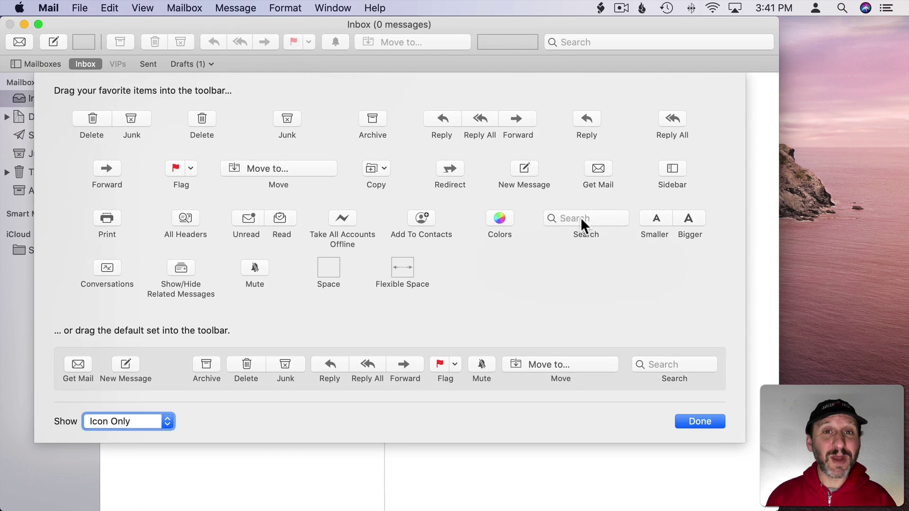
{"action": "left_click", "coordinate": [113, 418]}
{"action": "left_click", "coordinate": [114, 409]}
{"action": "left_click", "coordinate": [115, 429]}
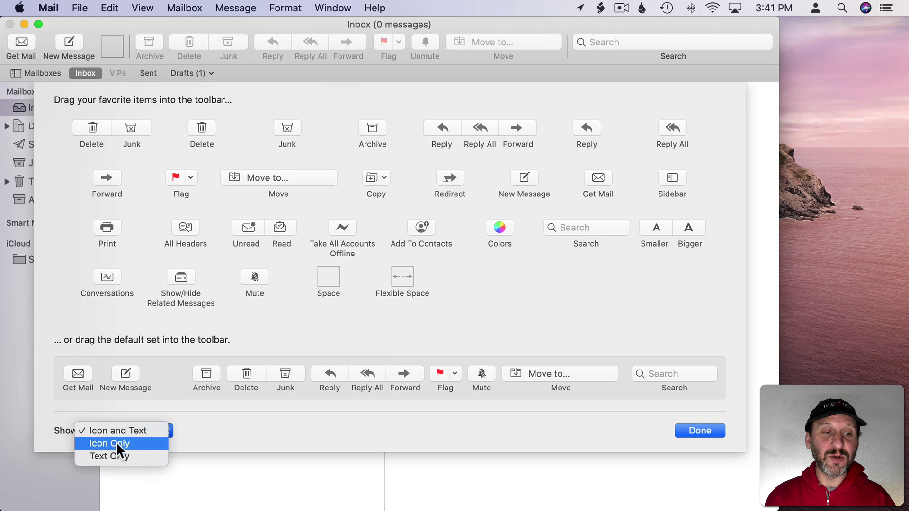
{"action": "left_click", "coordinate": [115, 453]}
{"action": "left_click", "coordinate": [113, 412]}
{"action": "left_click", "coordinate": [114, 399]}
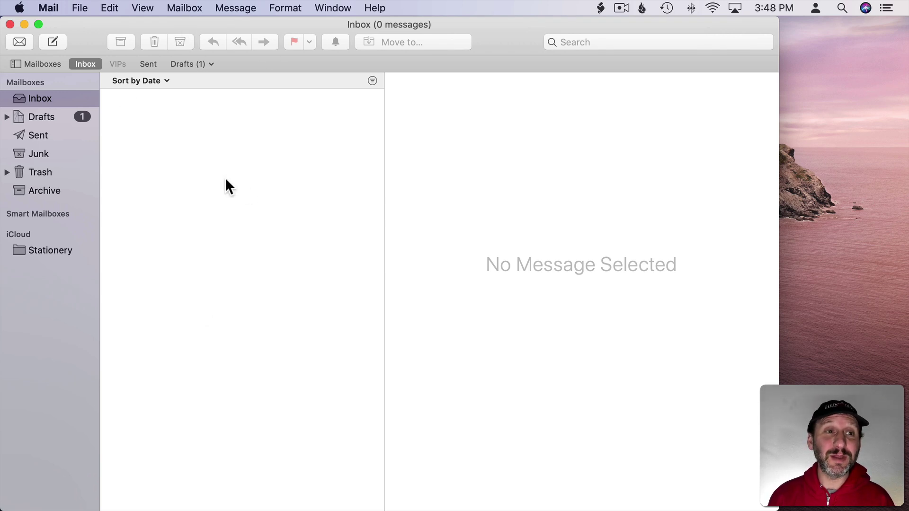
- Start a new Mail message, move its window, and open its Customize Toolbar options
{"action": "left_click", "coordinate": [80, 7]}
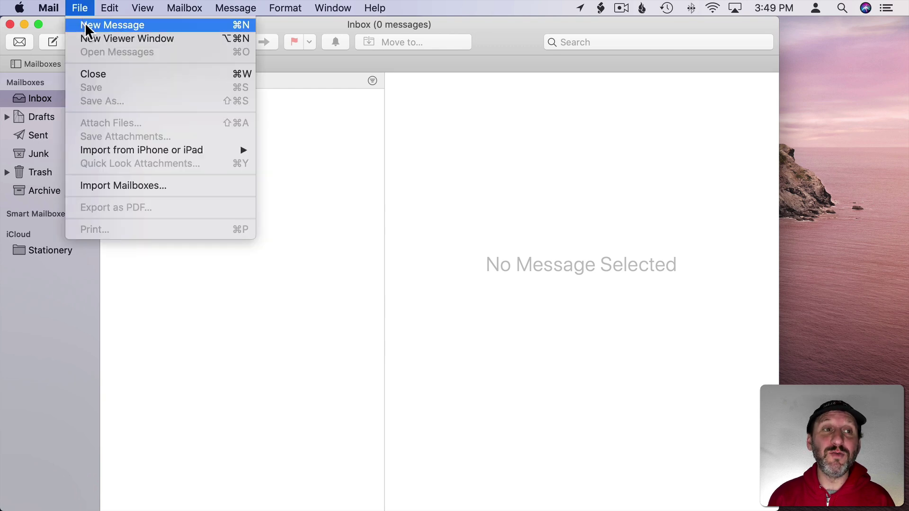
{"action": "left_click", "coordinate": [85, 24]}
{"action": "left_click_drag", "start_coordinate": [233, 39], "coordinate": [292, 110]}
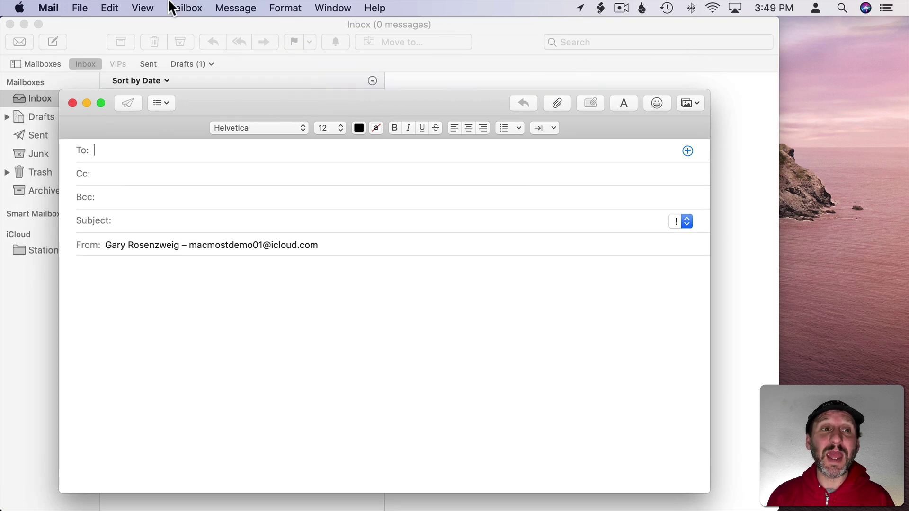
{"action": "left_click", "coordinate": [141, 7]}
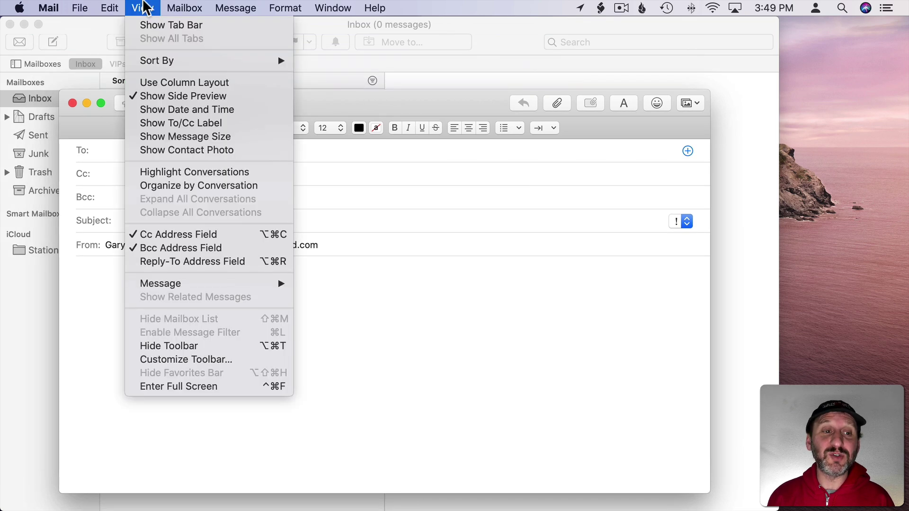
{"action": "left_click", "coordinate": [206, 360]}
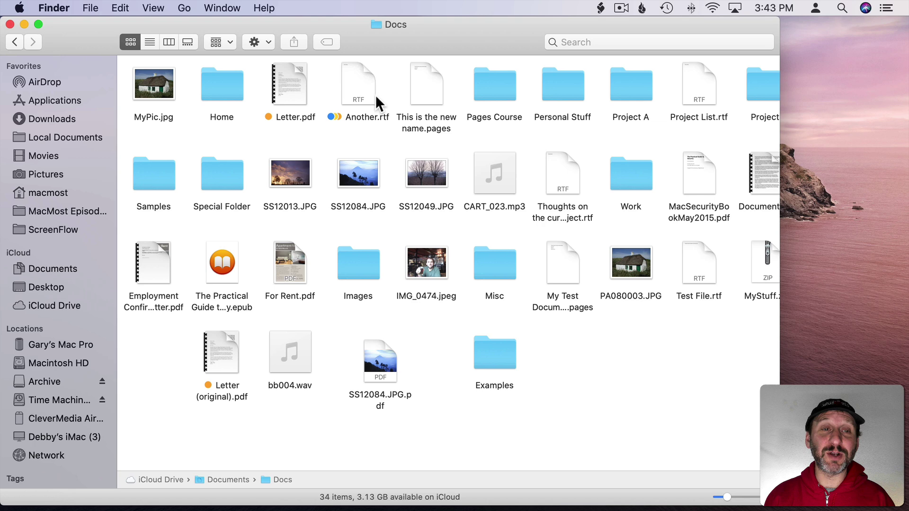
- Add the Path item to the Docs window's Finder toolbar
{"action": "left_click", "coordinate": [160, 11]}
{"action": "left_click", "coordinate": [192, 259]}
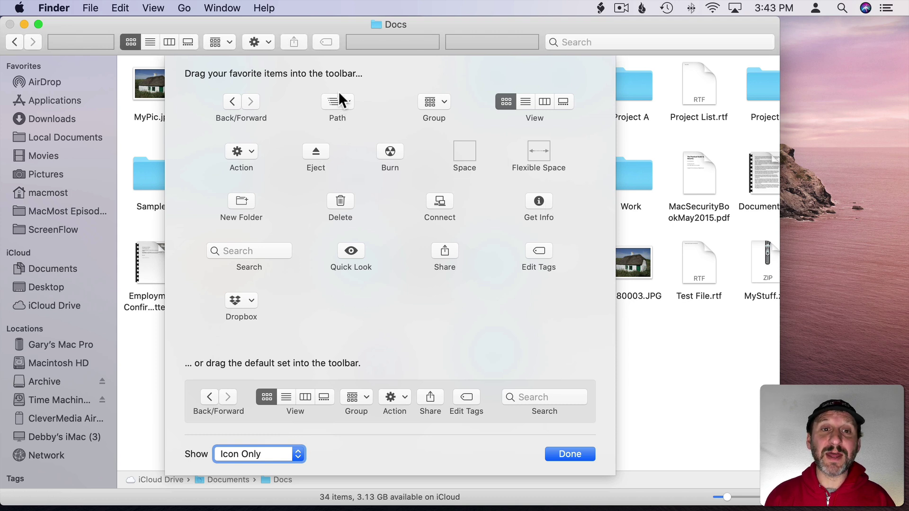
{"action": "left_click_drag", "start_coordinate": [337, 100], "coordinate": [360, 42]}
{"action": "left_click", "coordinate": [570, 446]}
- Try the Path and Action pop-ups, then reopen Finder's Customize Toolbar sheet
{"action": "left_click", "coordinate": [367, 42]}
{"action": "left_click", "coordinate": [367, 43]}
{"action": "left_click", "coordinate": [367, 42]}
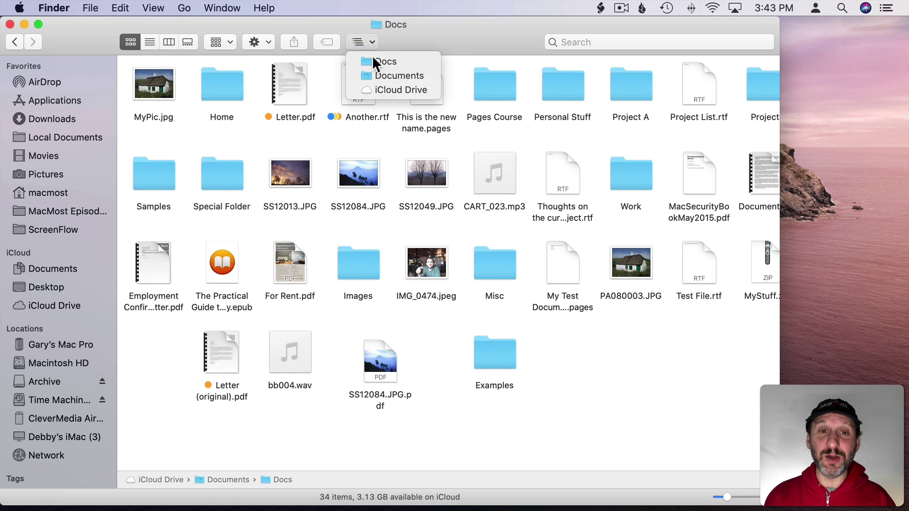
{"action": "left_click", "coordinate": [409, 40]}
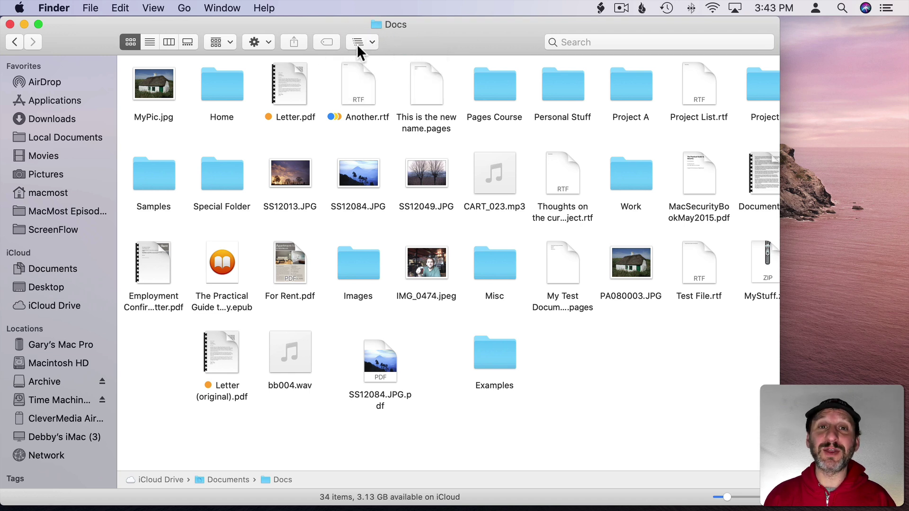
{"action": "left_click", "coordinate": [265, 42]}
{"action": "left_click", "coordinate": [452, 30]}
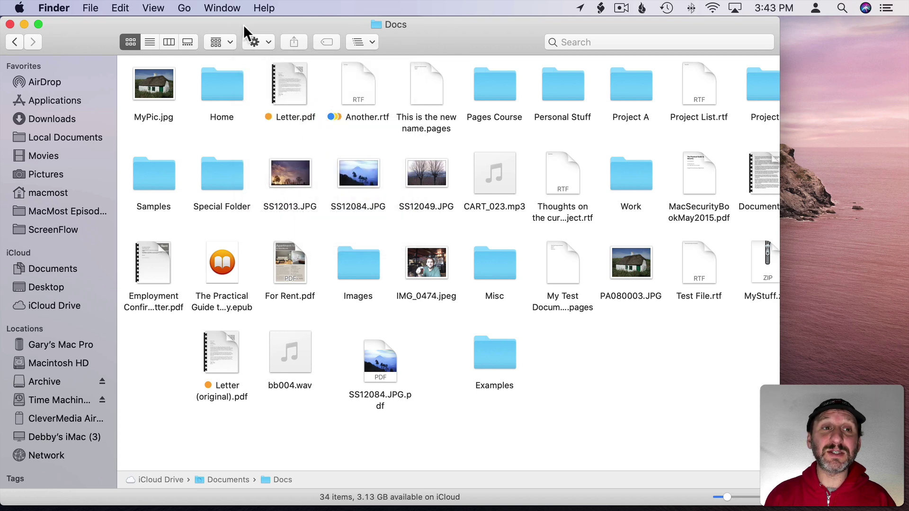
{"action": "left_click", "coordinate": [159, 9]}
{"action": "left_click", "coordinate": [194, 260]}
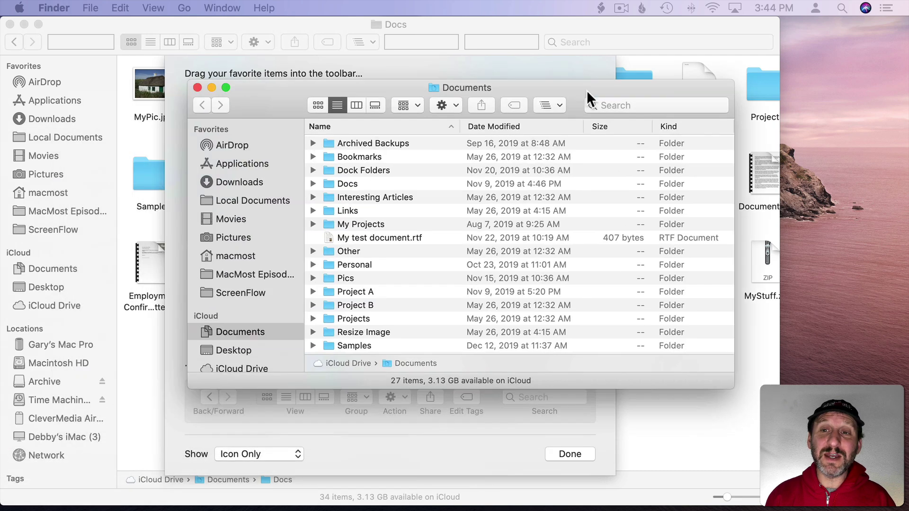
- Add the Archived Backups folder and My test document.rtf to the Docs toolbar
{"action": "left_click_drag", "start_coordinate": [586, 90], "coordinate": [719, 47]}
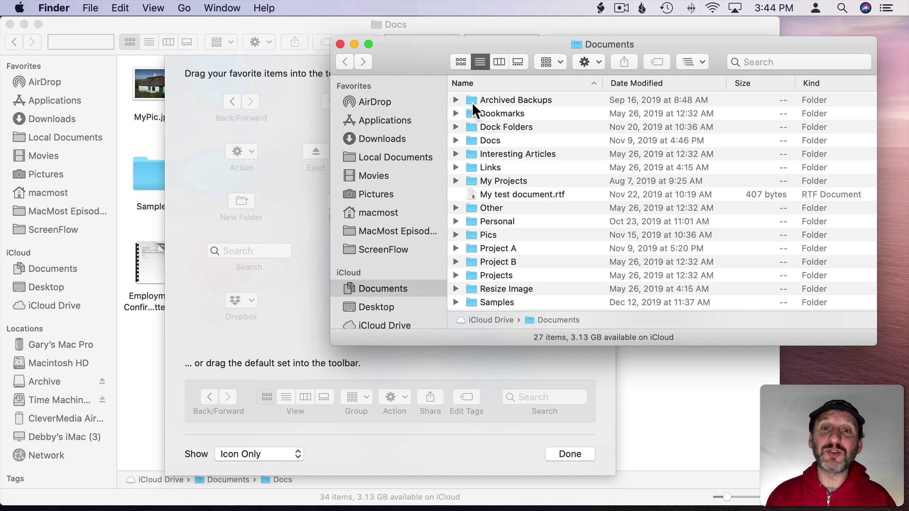
{"action": "left_click_drag", "start_coordinate": [471, 101], "coordinate": [211, 41]}
{"action": "left_click_drag", "start_coordinate": [472, 203], "coordinate": [232, 46]}
{"action": "left_click", "coordinate": [339, 45]}
{"action": "left_click", "coordinate": [558, 457]}
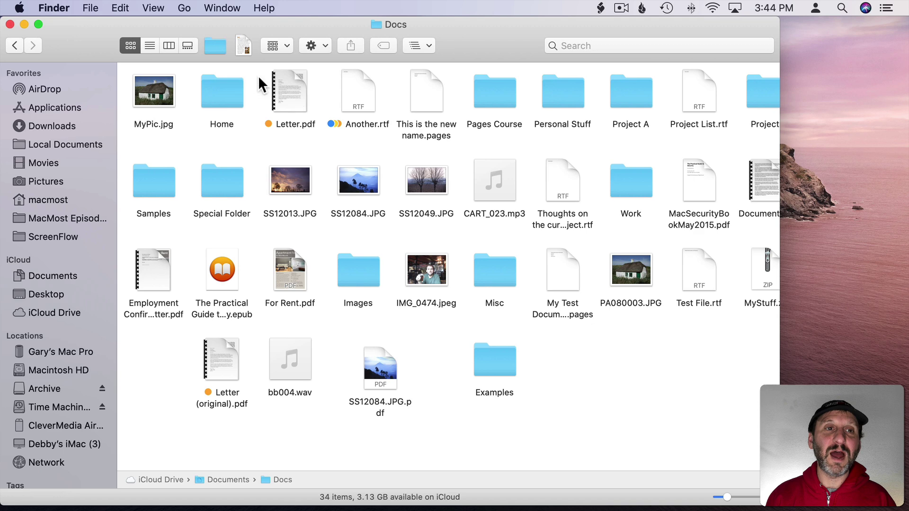
- Test the new toolbar shortcuts and try placing Letter.pdf in the toolbar
{"action": "left_click", "coordinate": [214, 48]}
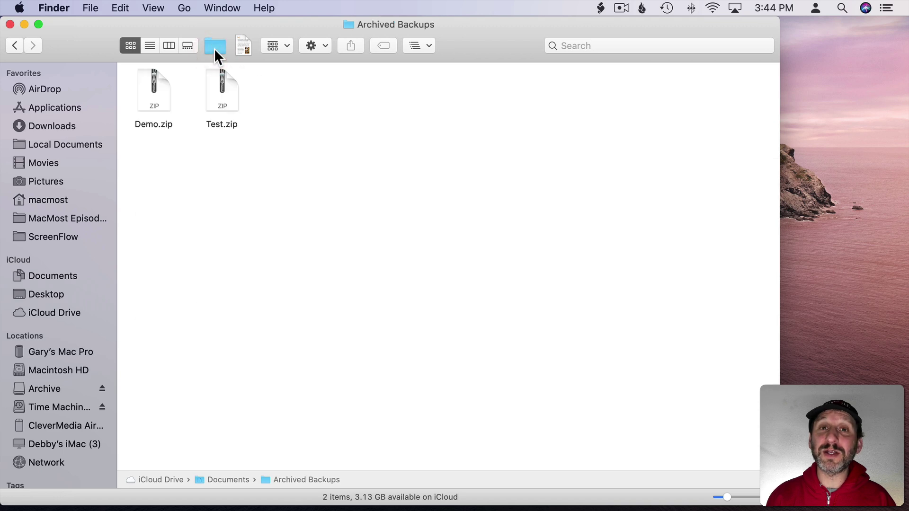
{"action": "left_click", "coordinate": [243, 45]}
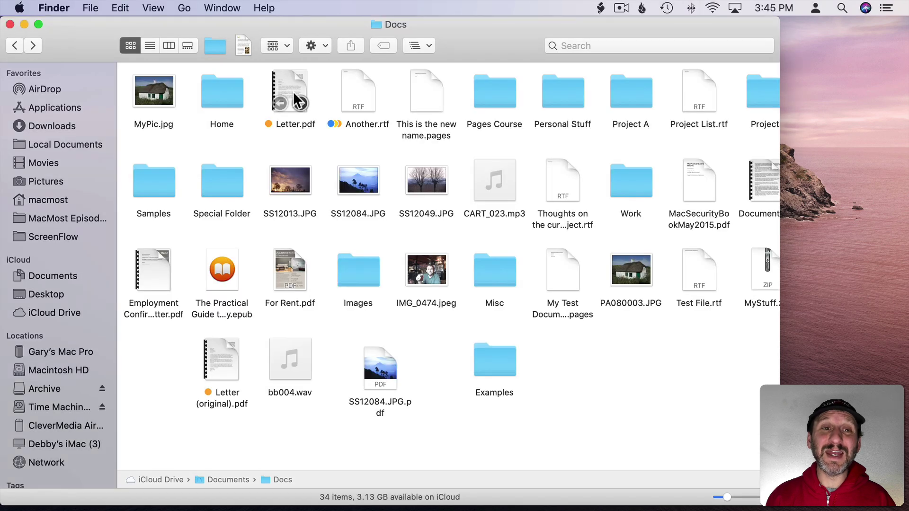
{"action": "left_click_drag", "start_coordinate": [287, 82], "coordinate": [213, 44]}
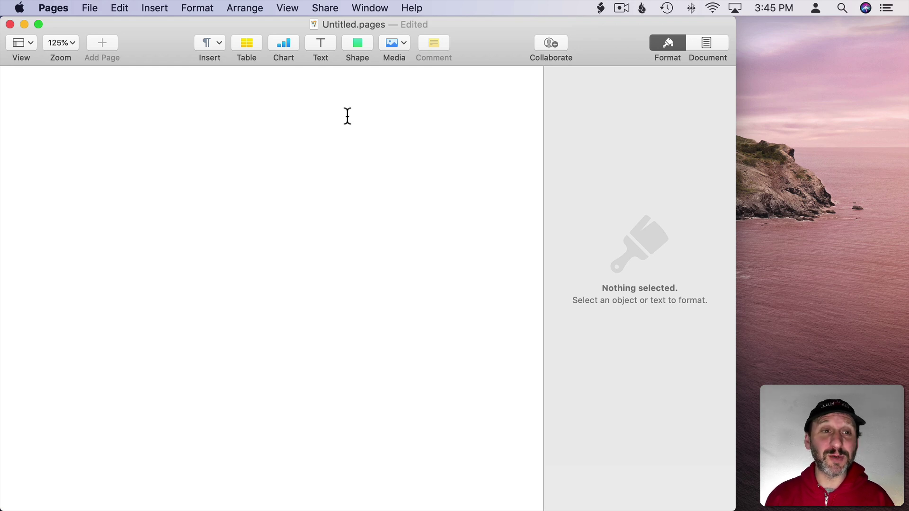
- Open Pages' Customize Toolbar sheet and scroll through the available toolbar items
{"action": "left_click", "coordinate": [284, 8]}
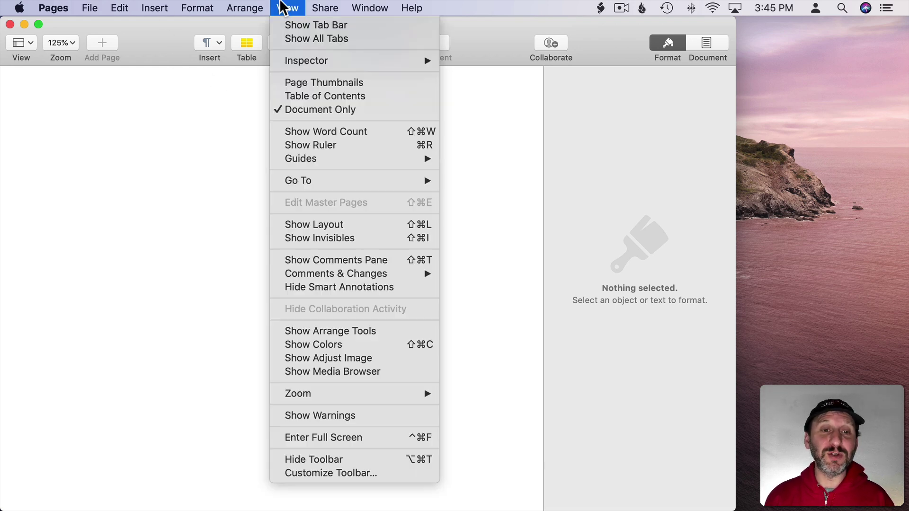
{"action": "left_click", "coordinate": [325, 475]}
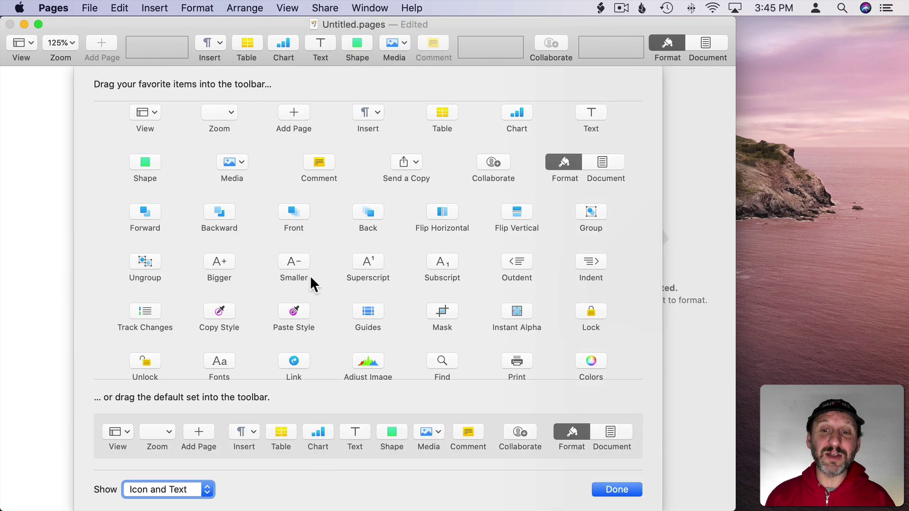
{"action": "scroll", "coordinate": [311, 276], "scroll_direction": "down", "scroll_amount": 3}
{"action": "scroll", "coordinate": [307, 214], "scroll_direction": "up", "scroll_amount": 3}
{"action": "scroll", "coordinate": [308, 214], "scroll_direction": "down", "scroll_amount": 3}
{"action": "scroll", "coordinate": [307, 214], "scroll_direction": "down", "scroll_amount": 1}
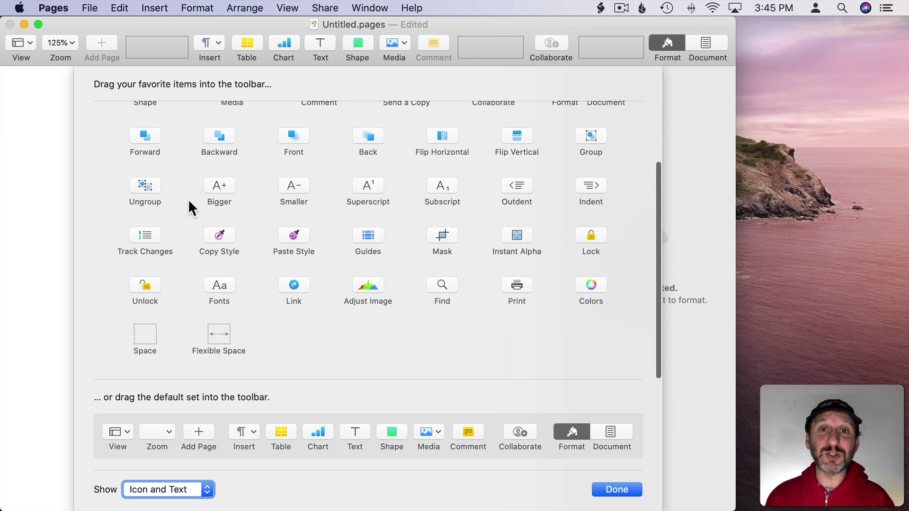
{"action": "scroll", "coordinate": [360, 175], "scroll_direction": "up", "scroll_amount": 3}
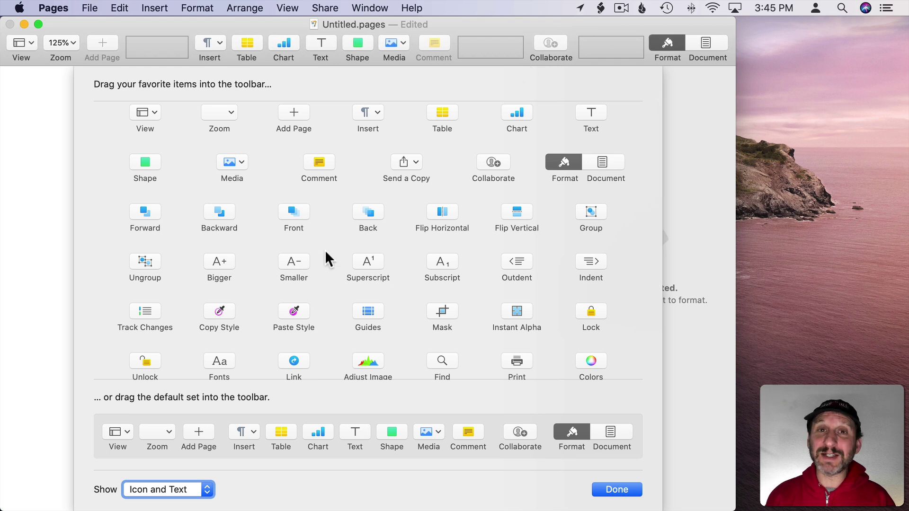